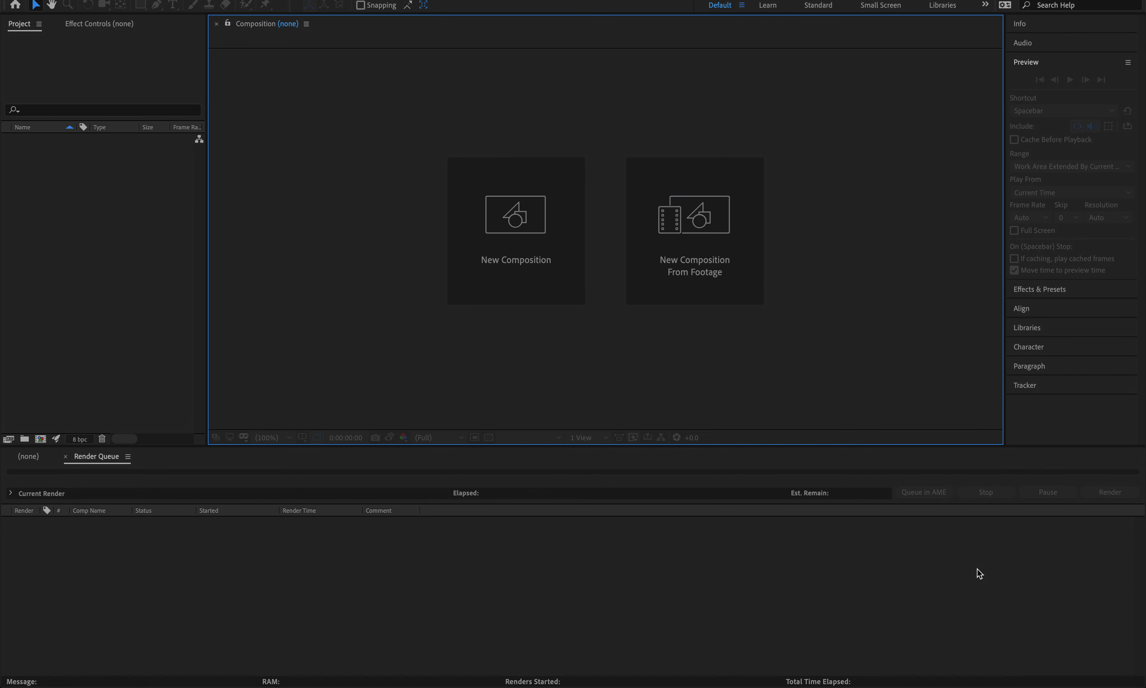
In Finder, browse to Desktop > Animation Example > images > tmp to find the rendered frames.
{"action": "mouse_move", "coordinate": [698, 679]}
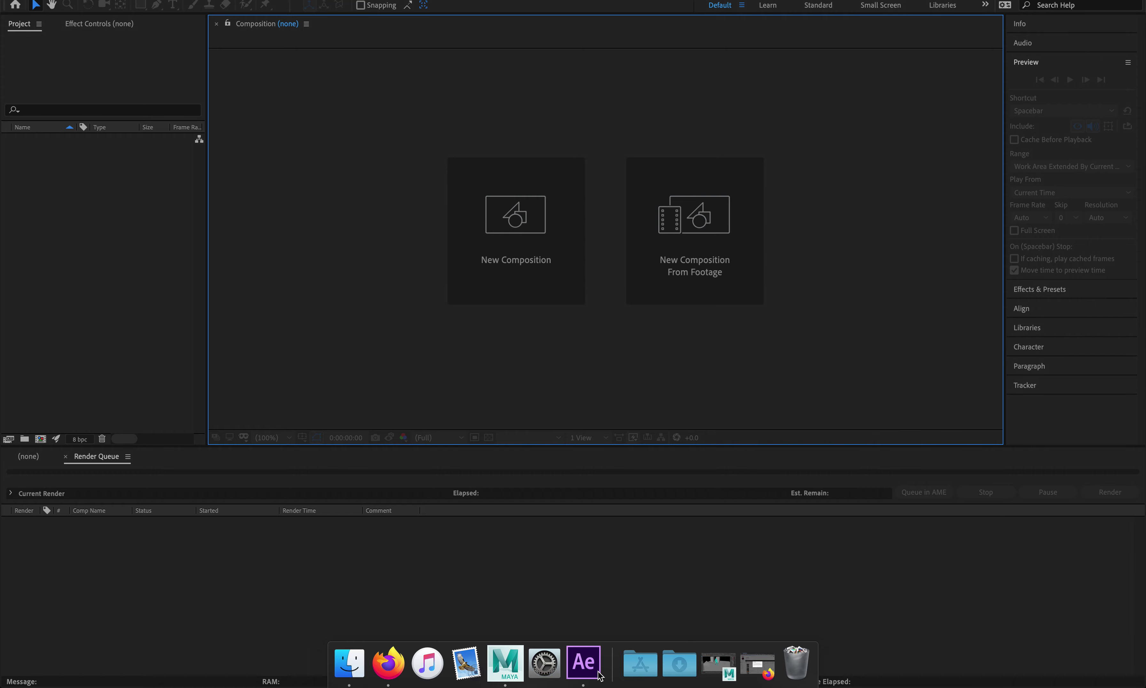
{"action": "left_click", "coordinate": [349, 663]}
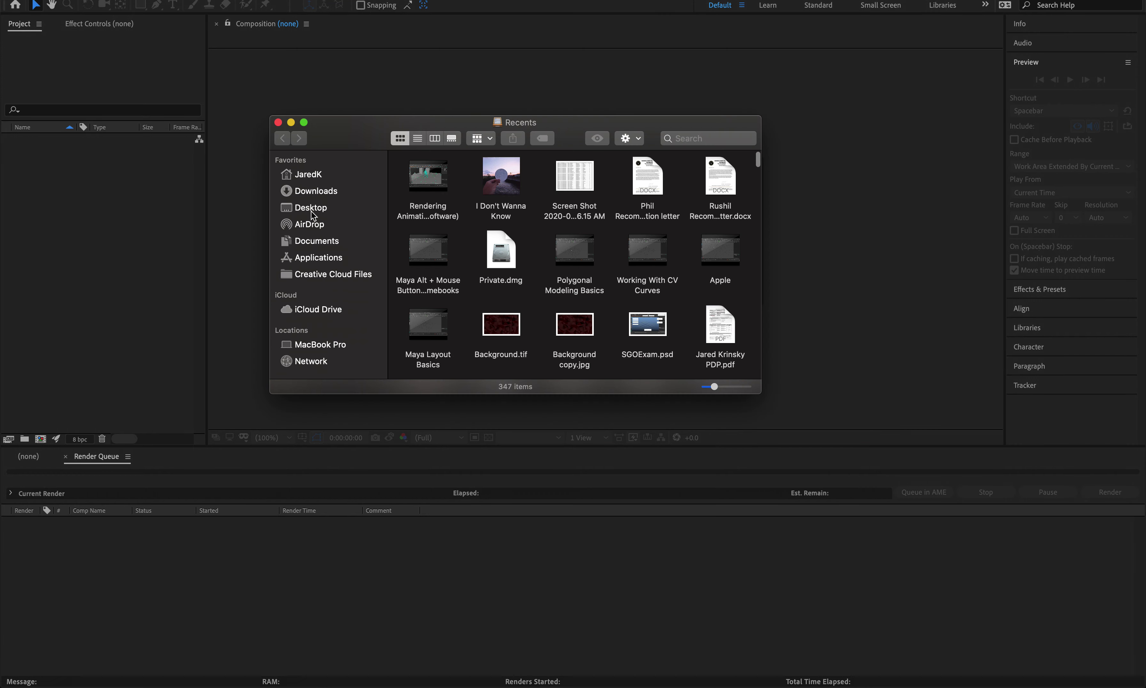
{"action": "left_click", "coordinate": [312, 208]}
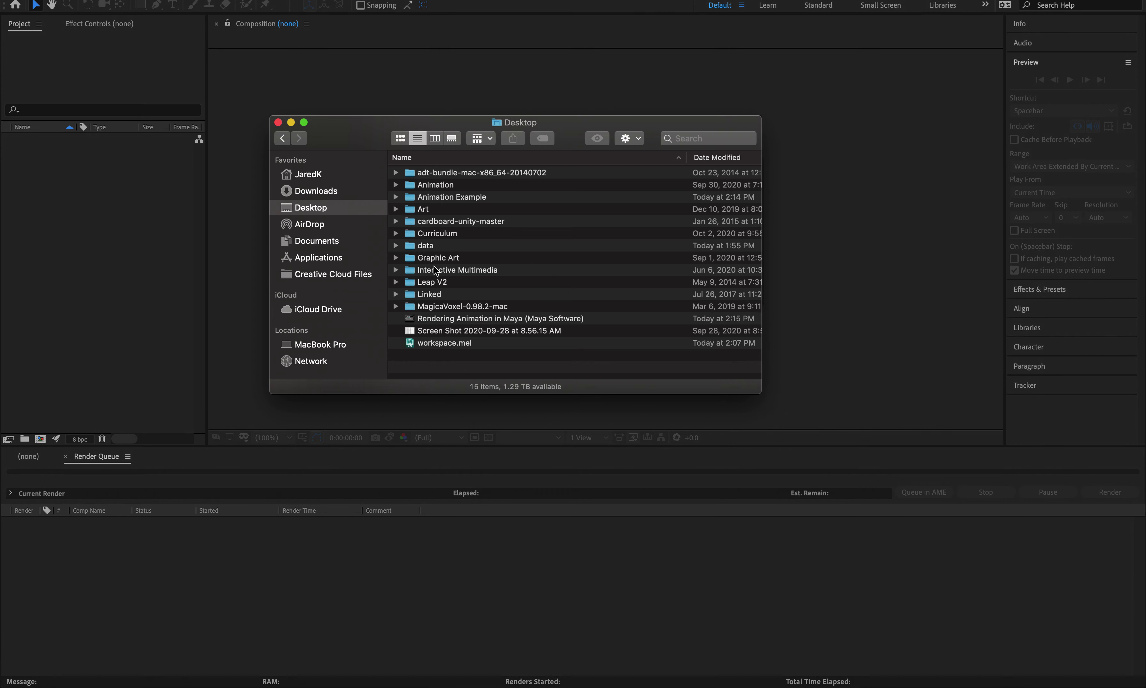
{"action": "left_click", "coordinate": [474, 200]}
{"action": "double_click", "coordinate": [473, 200]}
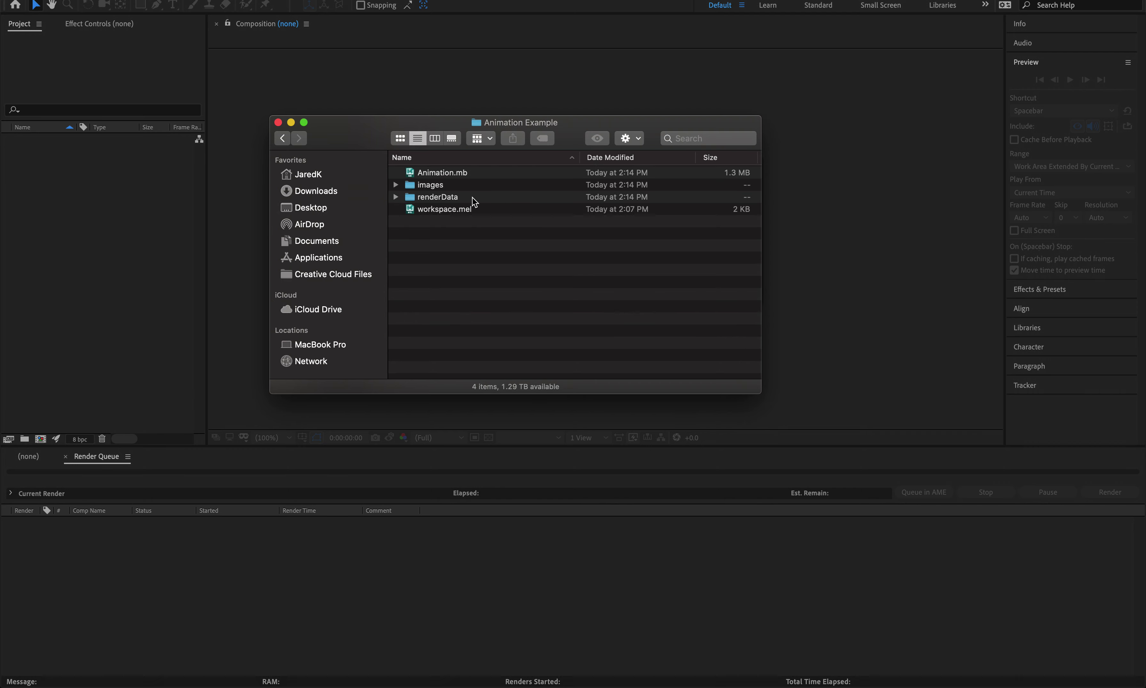
{"action": "double_click", "coordinate": [438, 186]}
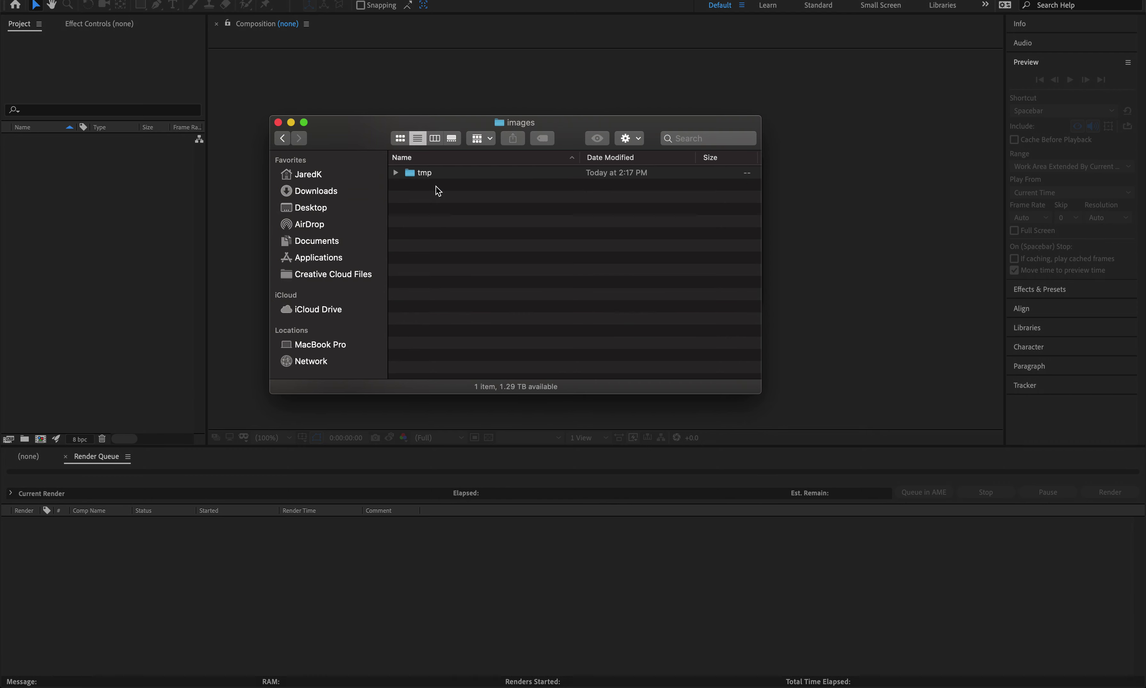
{"action": "double_click", "coordinate": [437, 176]}
{"action": "scroll", "coordinate": [466, 182], "scroll_direction": "down", "scroll_amount": 3}
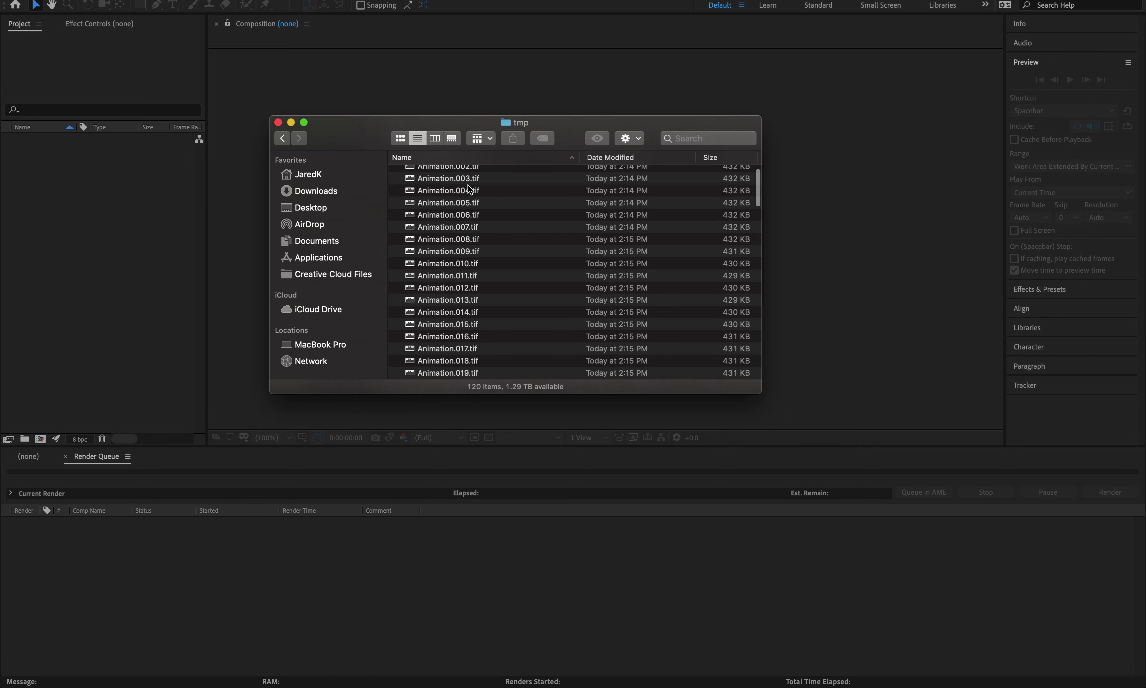
{"action": "scroll", "coordinate": [463, 186], "scroll_direction": "up", "scroll_amount": 3}
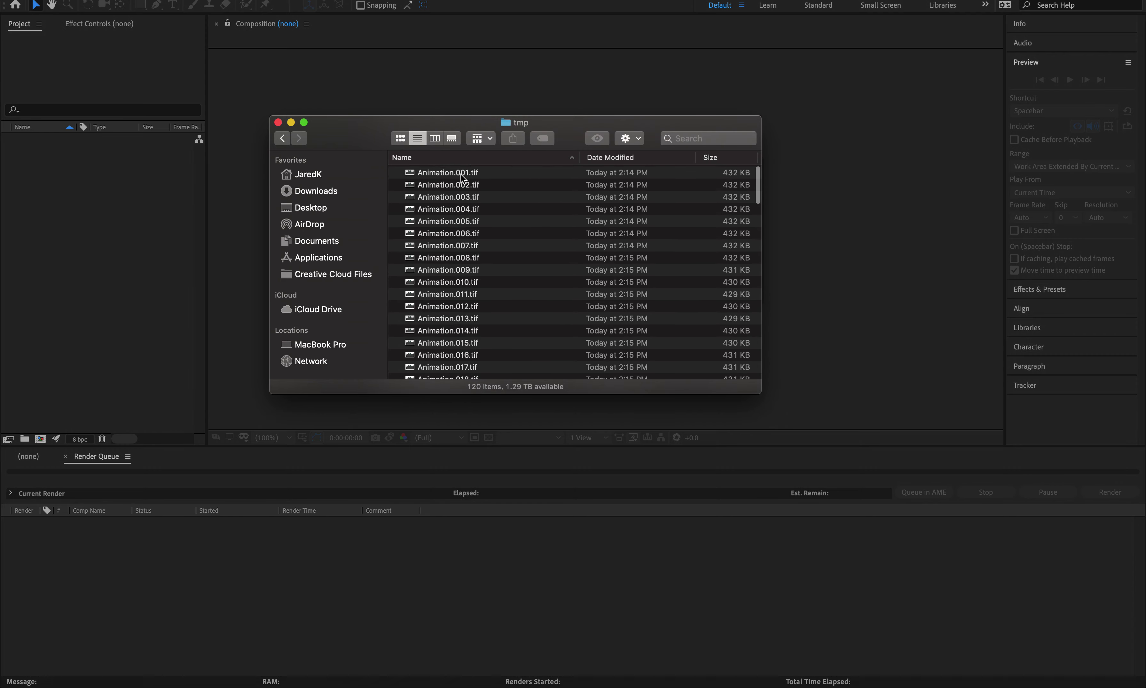
Preview Animation.001.tif and later frames in Quick Look, then close the Finder window.
{"action": "left_click", "coordinate": [461, 173]}
{"action": "key", "text": "space"}
{"action": "key", "text": "space"}
{"action": "left_click", "coordinate": [447, 248]}
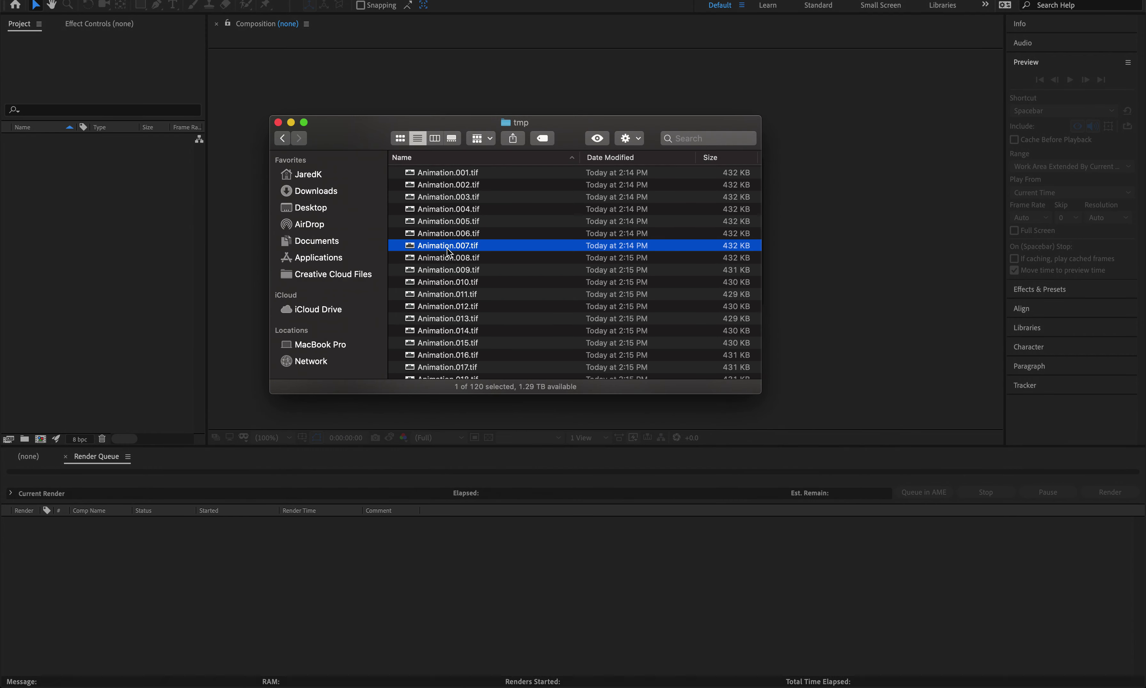
{"action": "key", "text": "space"}
{"action": "key", "text": "Down"}
{"action": "key", "text": "Down"}
{"action": "key", "text": "Down"}
{"action": "key", "text": "Down"}
{"action": "key", "text": "Down"}
{"action": "key", "text": "Down"}
{"action": "key", "text": "Down"}
{"action": "key", "text": "Down"}
{"action": "key", "text": "Down"}
{"action": "key", "text": "Down"}
{"action": "key", "text": "Down"}
{"action": "key", "text": "Down"}
{"action": "key", "text": "Down"}
{"action": "key", "text": "Down"}
{"action": "key", "text": "Down"}
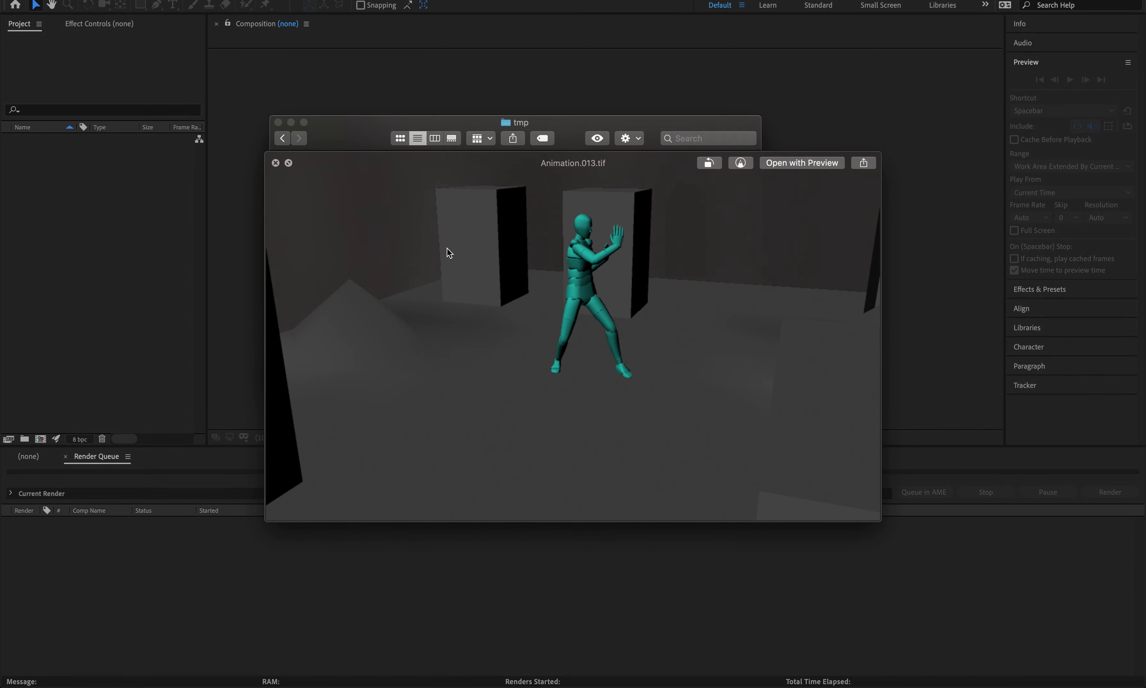
{"action": "key", "text": "space"}
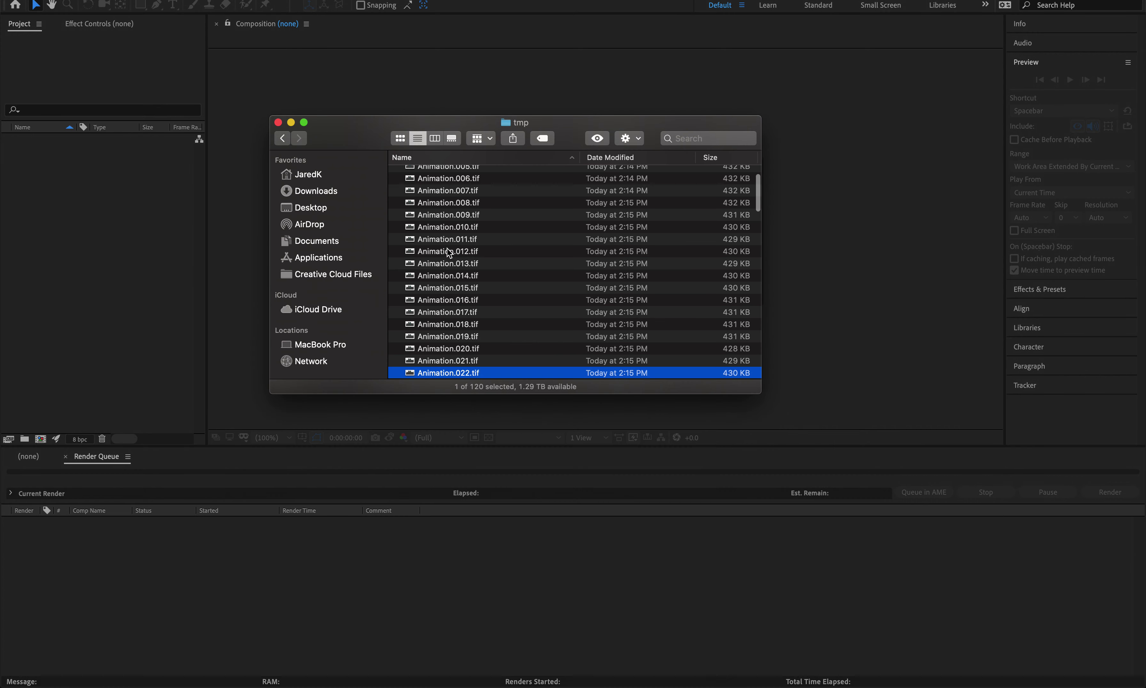
{"action": "scroll", "coordinate": [469, 191], "scroll_direction": "down", "scroll_amount": 10}
{"action": "scroll", "coordinate": [469, 191], "scroll_direction": "down", "scroll_amount": 10}
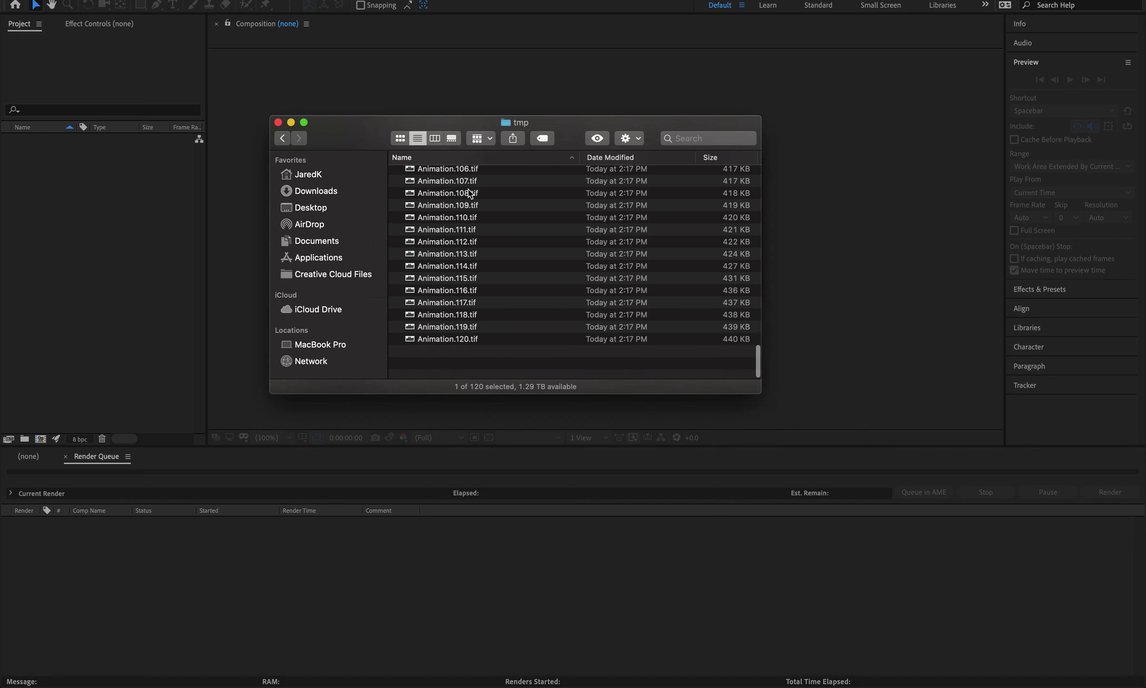
{"action": "left_click", "coordinate": [278, 122]}
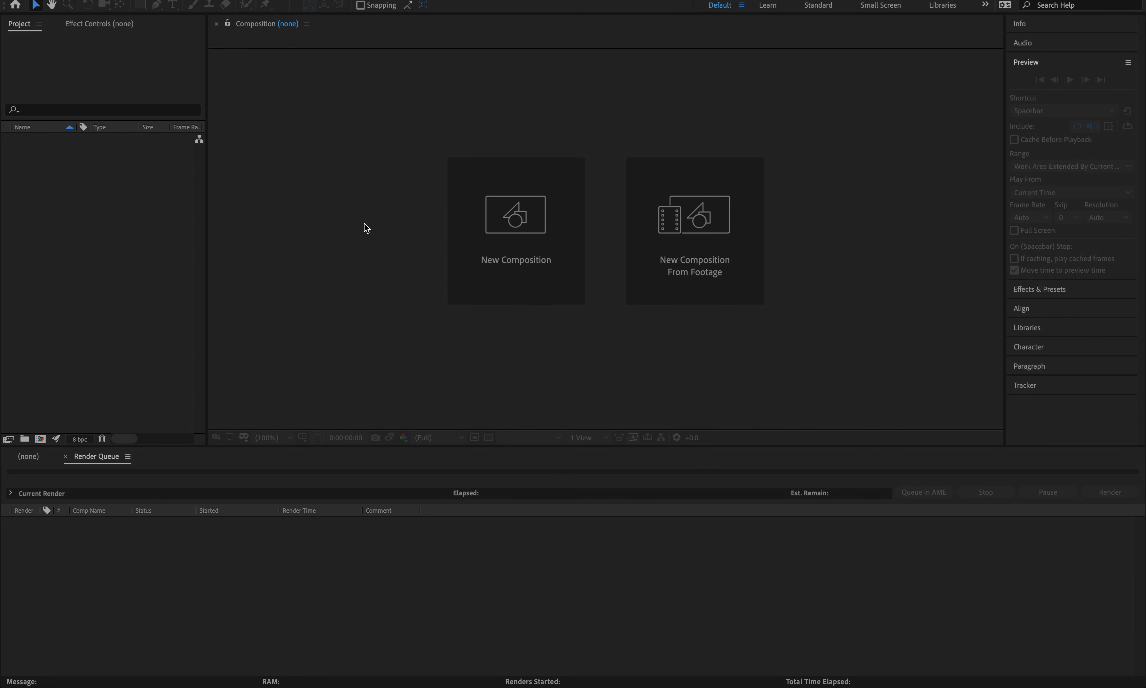
From the After Effects Project panel, start File > Import > File and jump to the Desktop.
{"action": "left_click", "coordinate": [141, 258]}
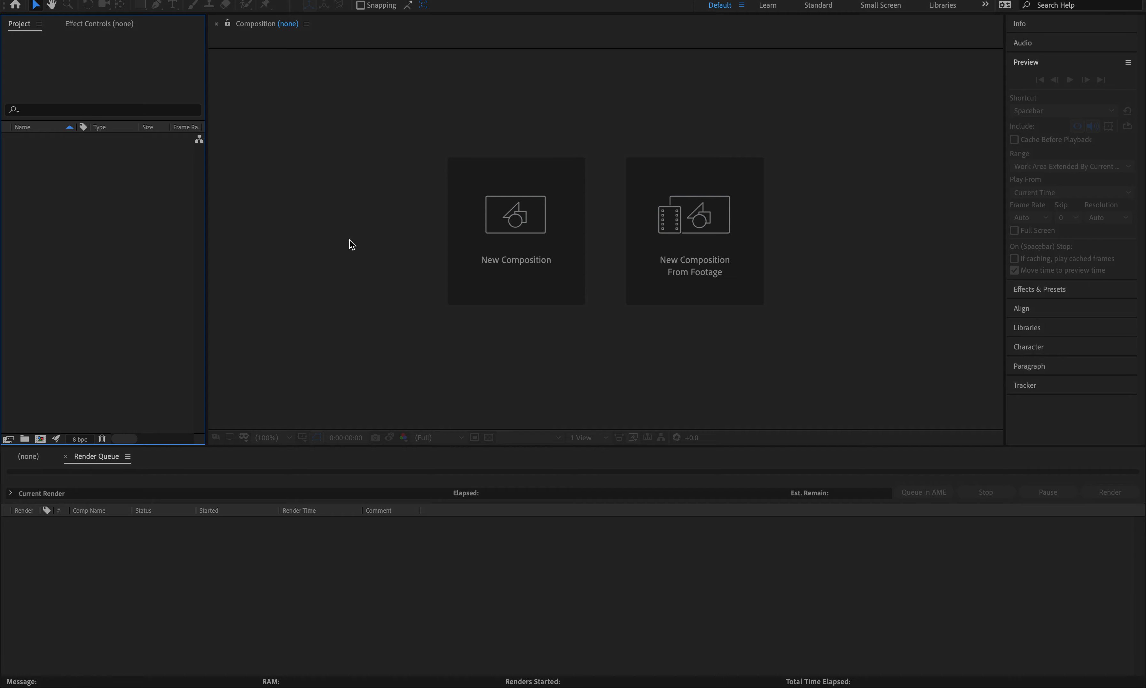
{"action": "left_click", "coordinate": [36, 460]}
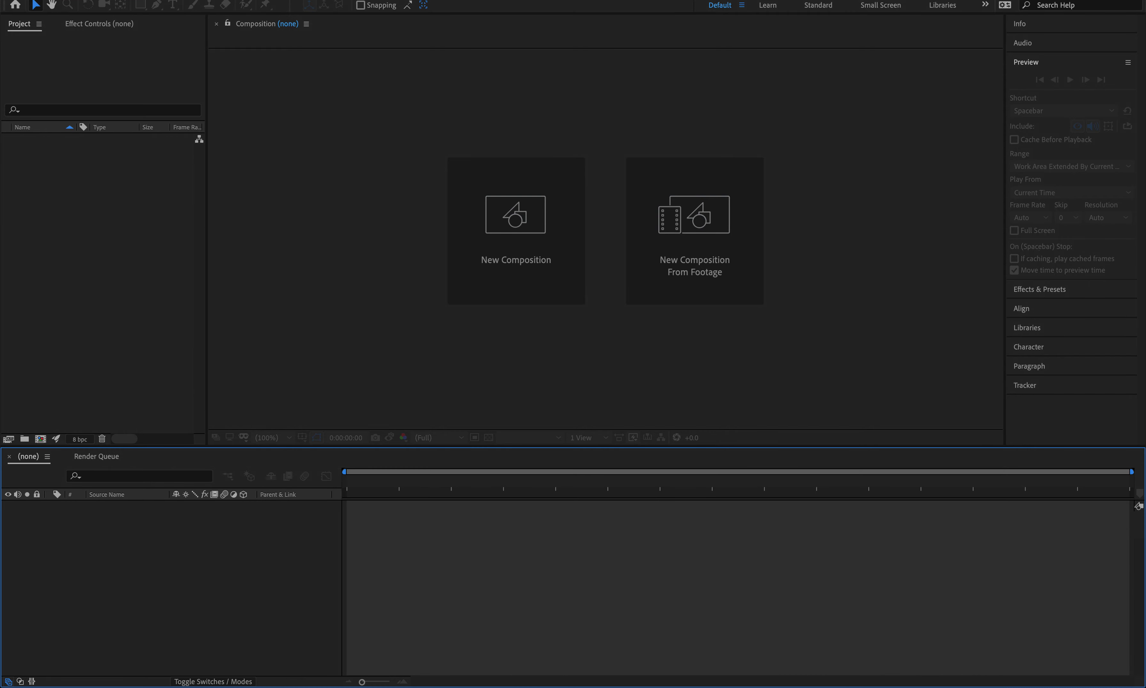
{"action": "left_click", "coordinate": [112, 146]}
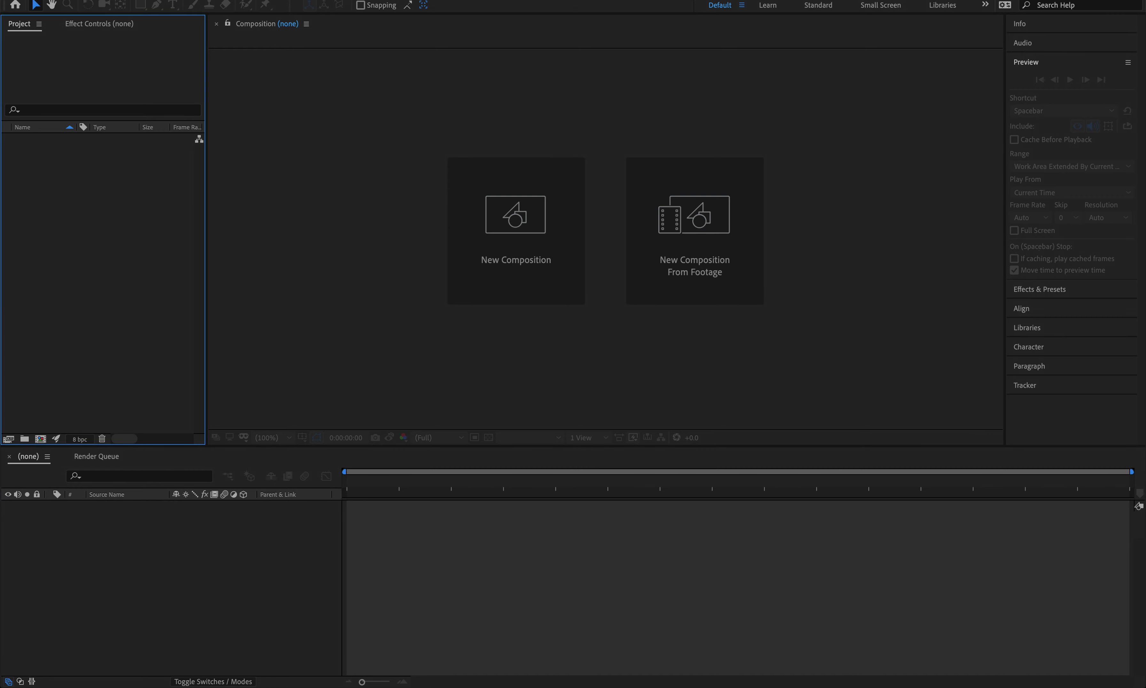
{"action": "left_click", "coordinate": [122, 0]}
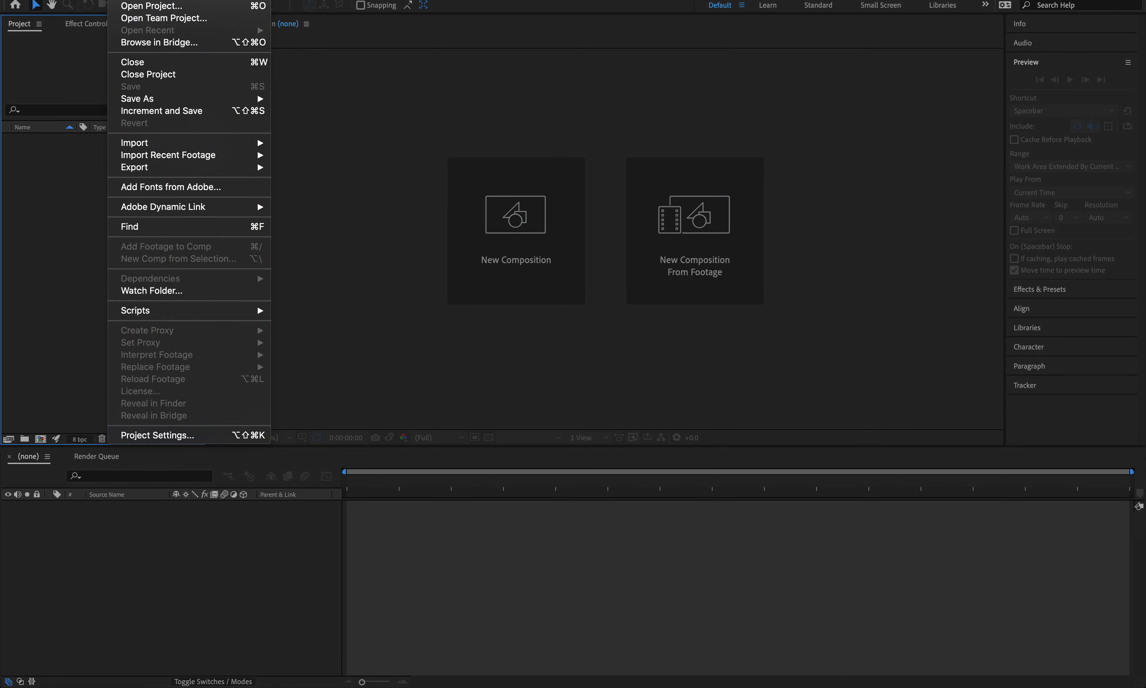
{"action": "mouse_move", "coordinate": [169, 143]}
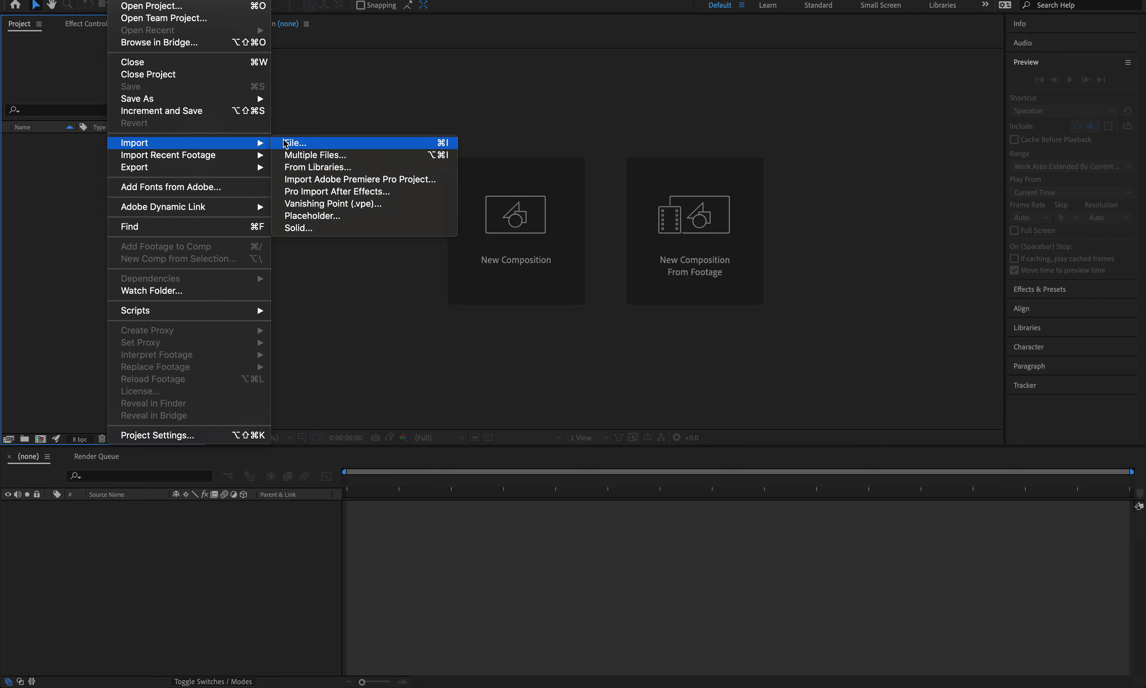
{"action": "left_click", "coordinate": [319, 144]}
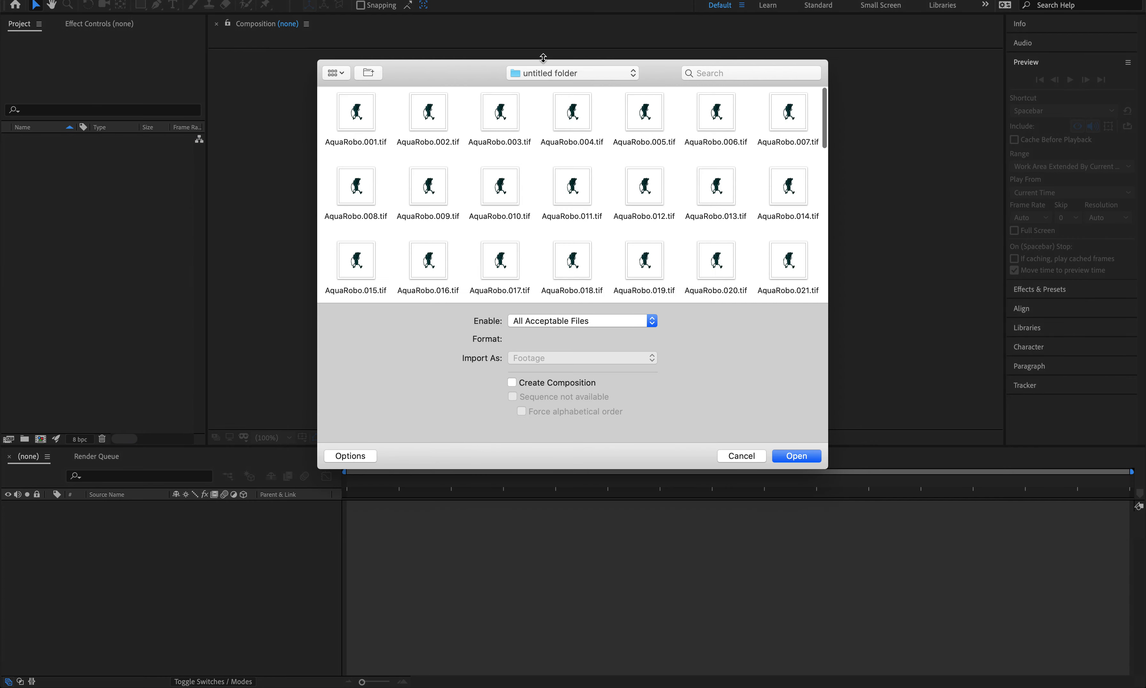
{"action": "left_click", "coordinate": [538, 74]}
{"action": "left_click", "coordinate": [547, 114]}
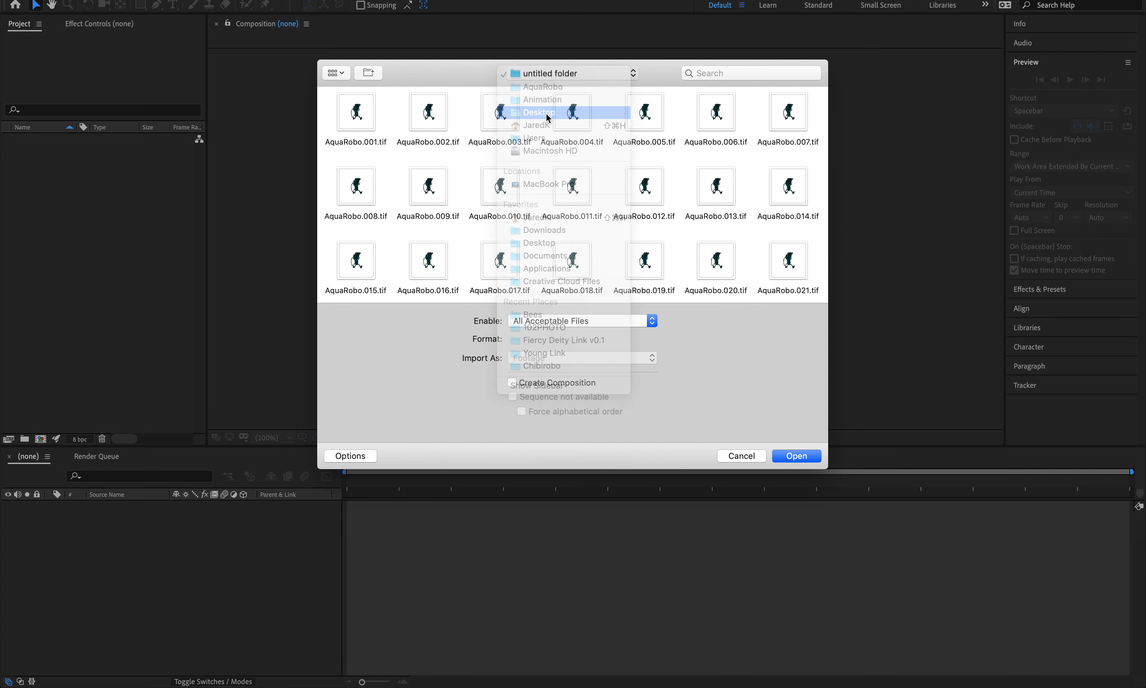
Import Animation.001.tif from Animation Example > images > tmp as a TIFF sequence, accepting the alpha setting.
{"action": "double_click", "coordinate": [499, 117]}
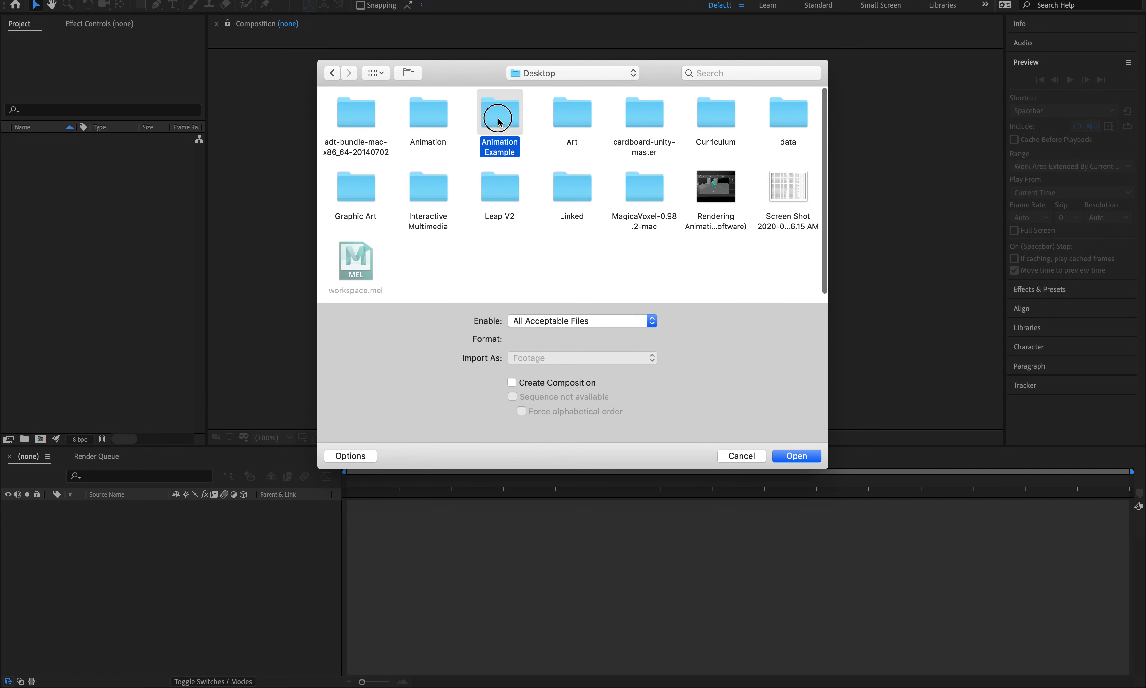
{"action": "double_click", "coordinate": [416, 117]}
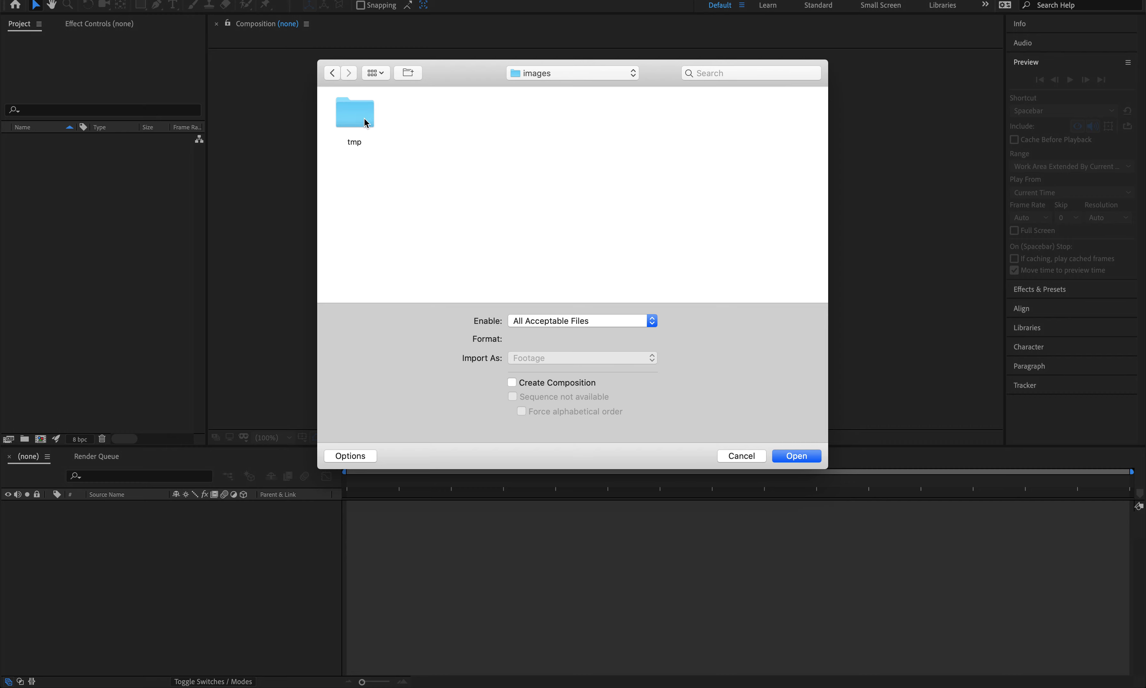
{"action": "double_click", "coordinate": [367, 123]}
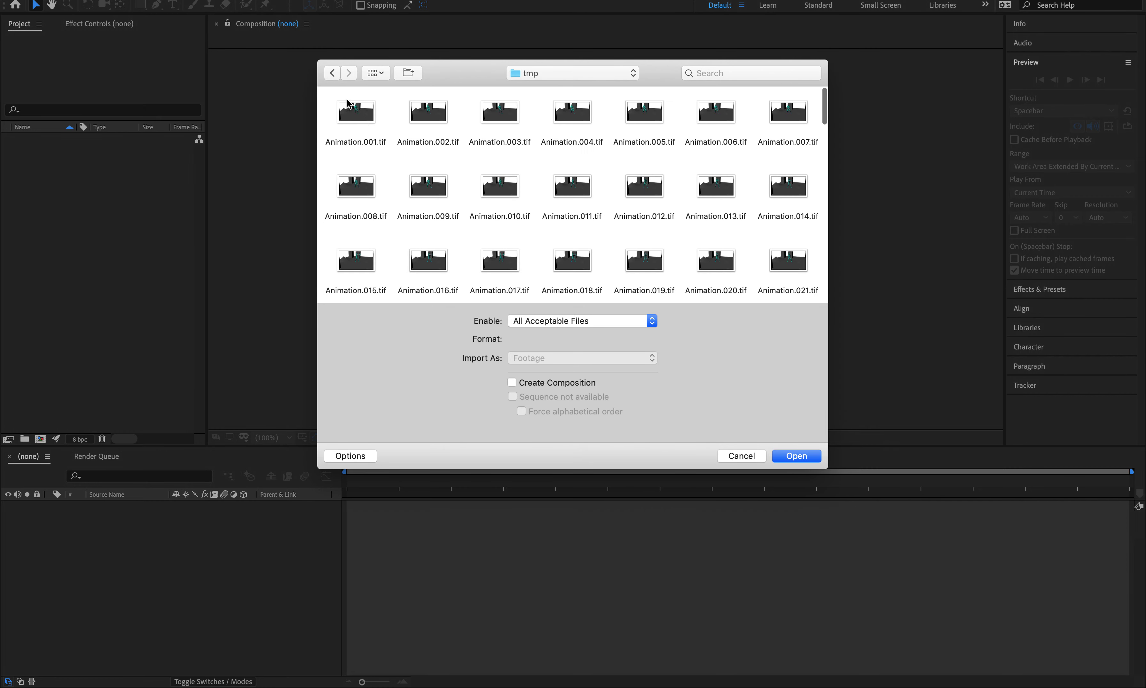
{"action": "left_click", "coordinate": [354, 108]}
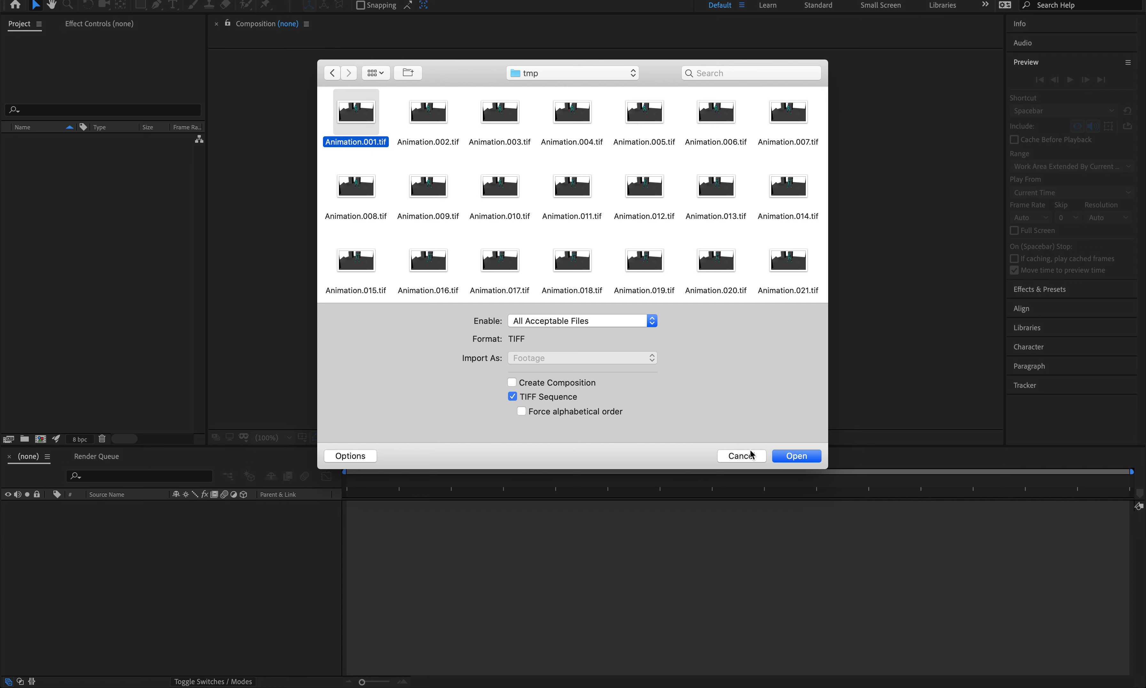
{"action": "left_click", "coordinate": [806, 460]}
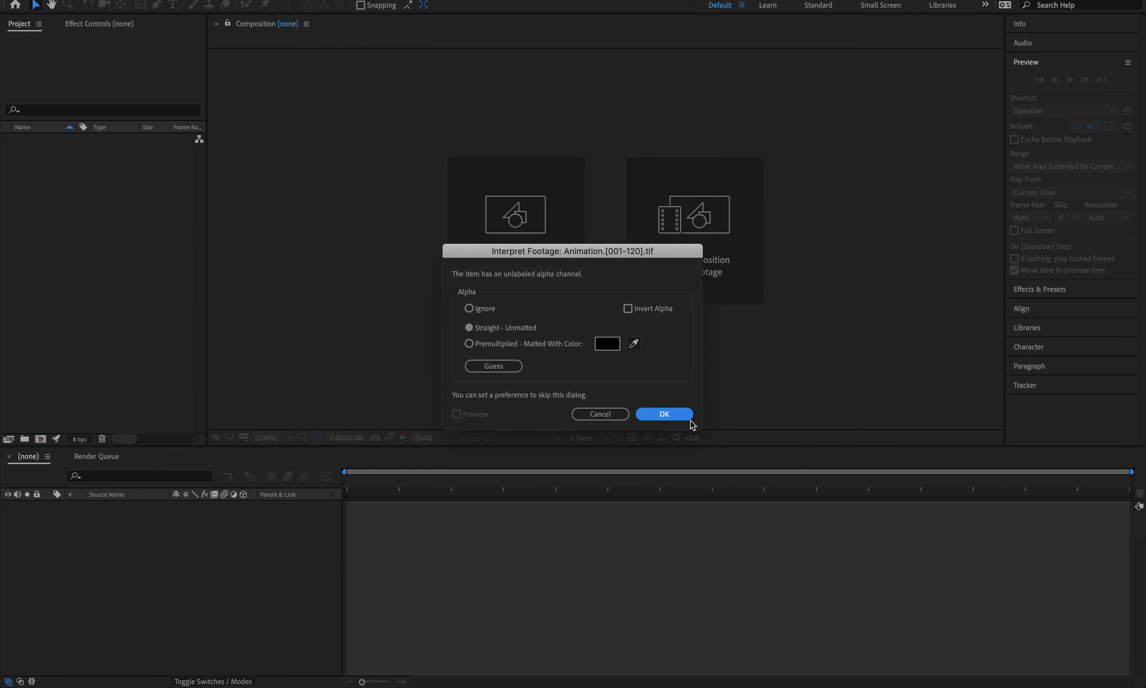
{"action": "left_click", "coordinate": [665, 413]}
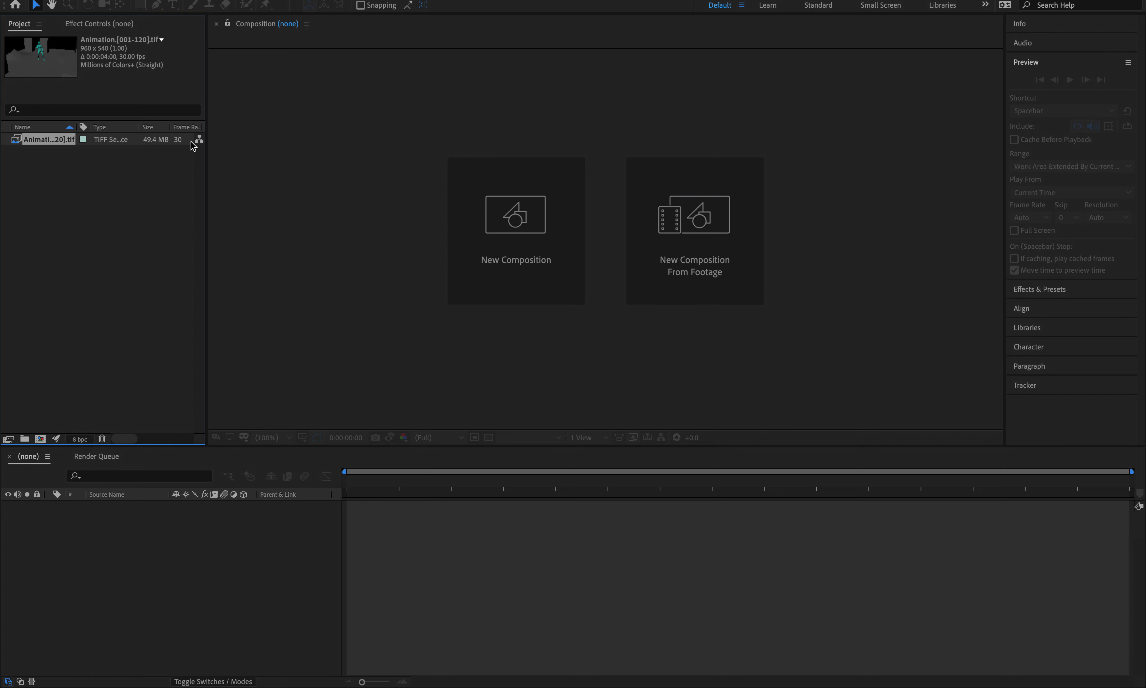
Set Interpret Footage > Main for Animation.[001-120].tif to assume 24 fps.
{"action": "right_click", "coordinate": [159, 143]}
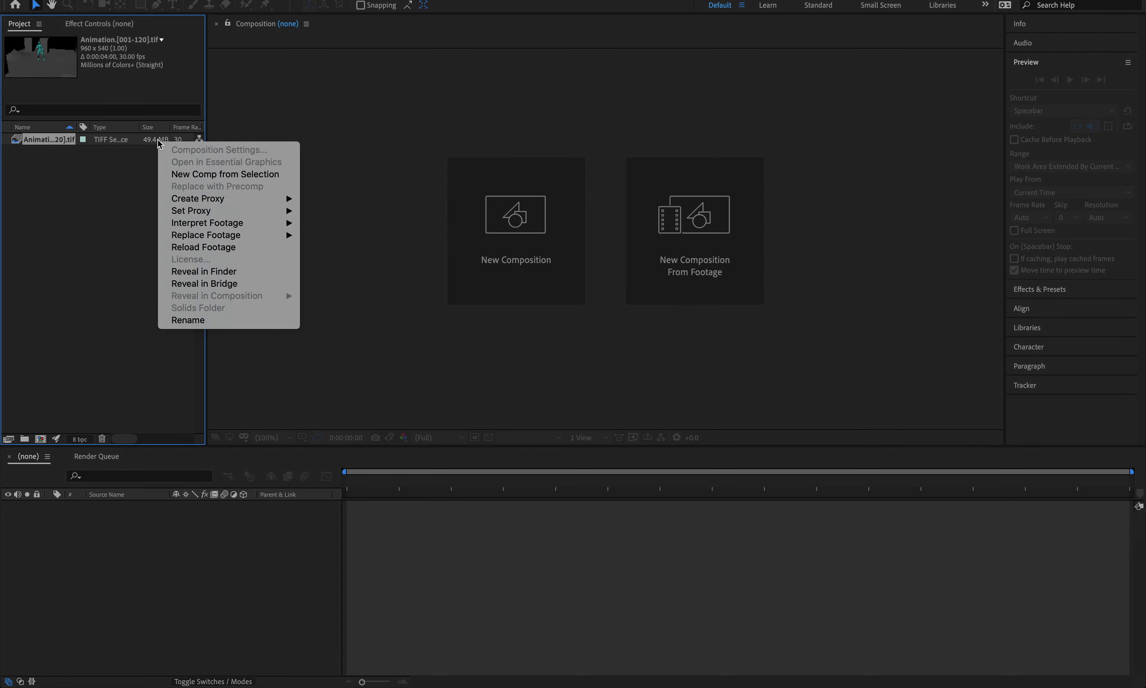
{"action": "mouse_move", "coordinate": [239, 228]}
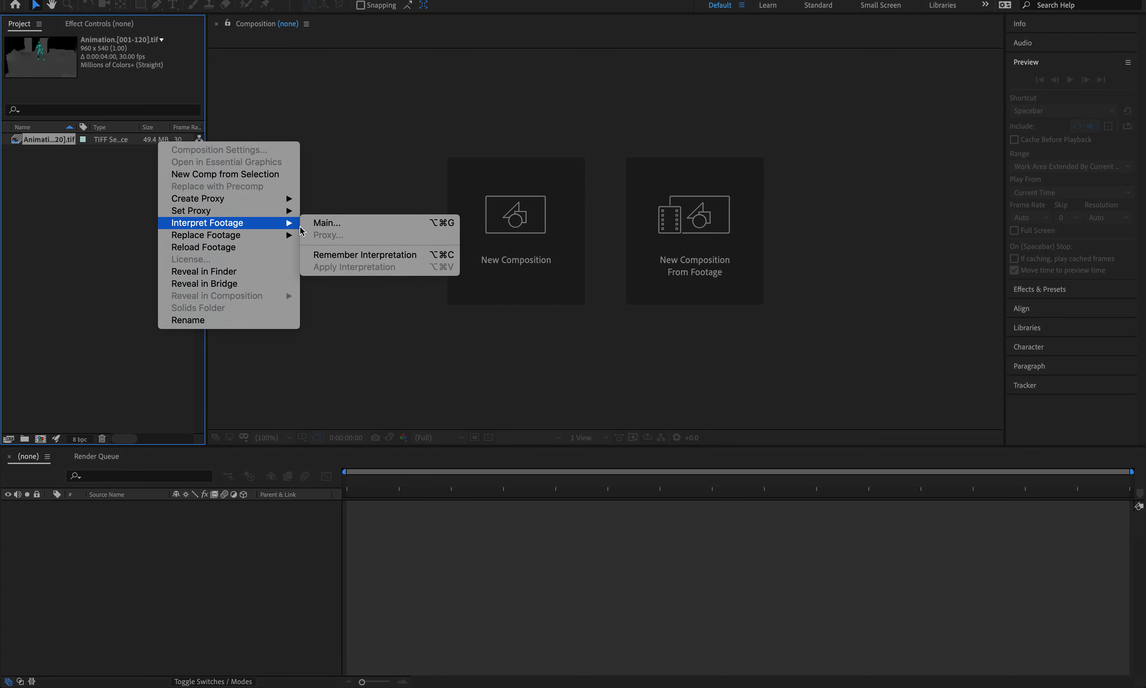
{"action": "left_click", "coordinate": [68, 220]}
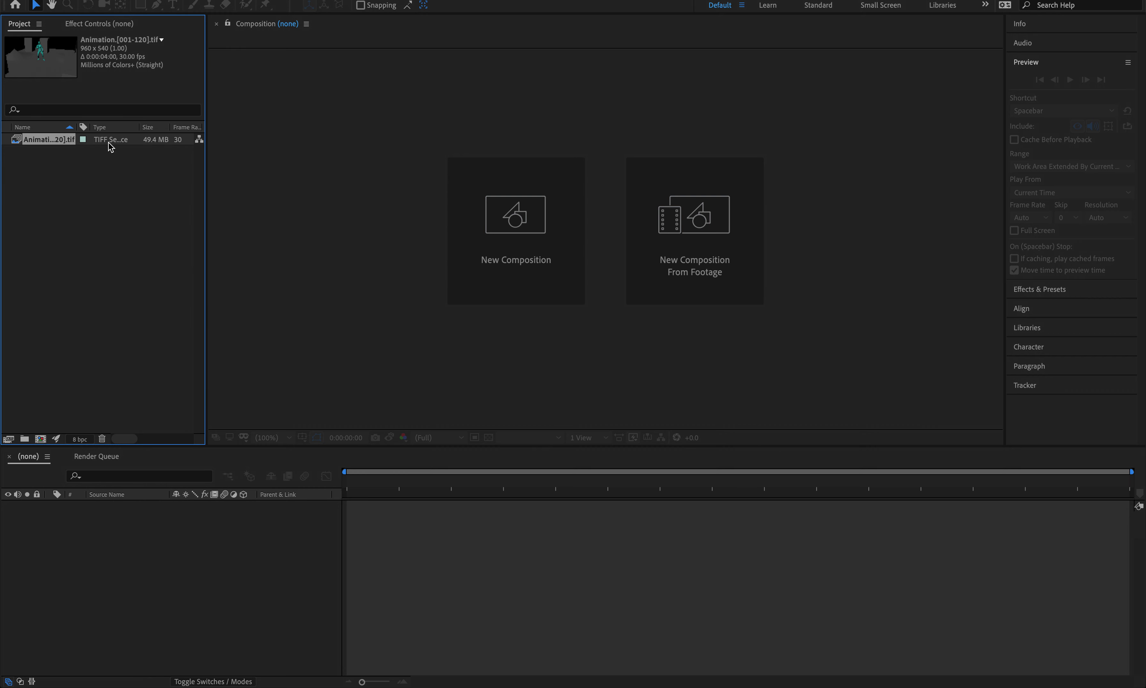
{"action": "right_click", "coordinate": [98, 143]}
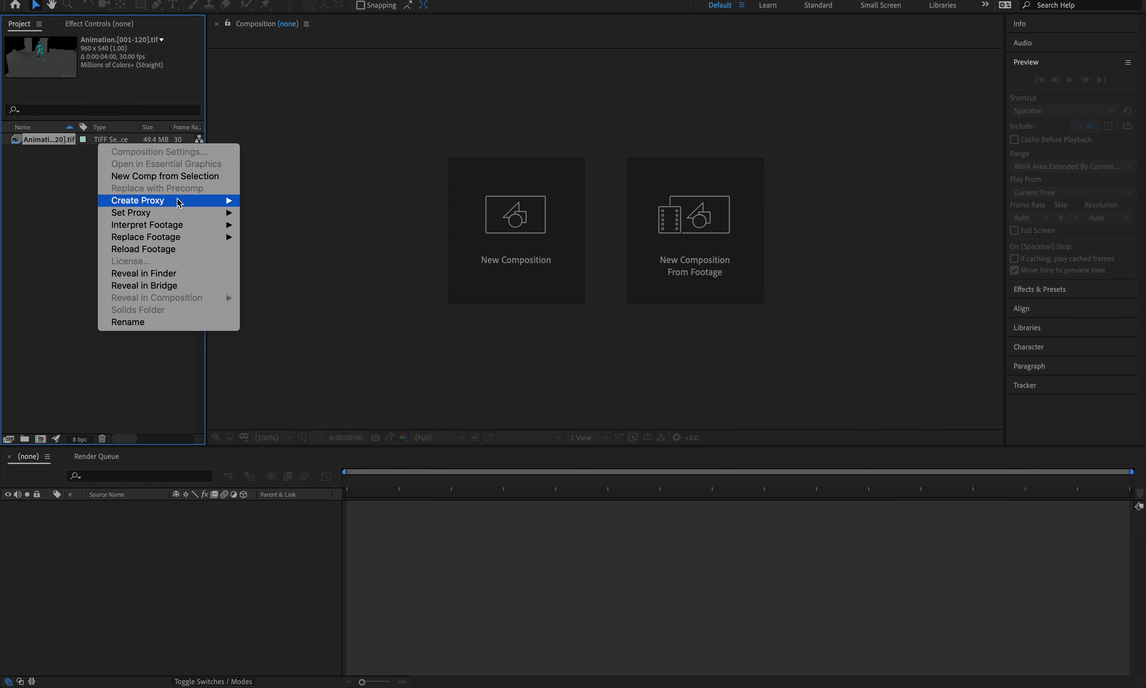
{"action": "mouse_move", "coordinate": [184, 226]}
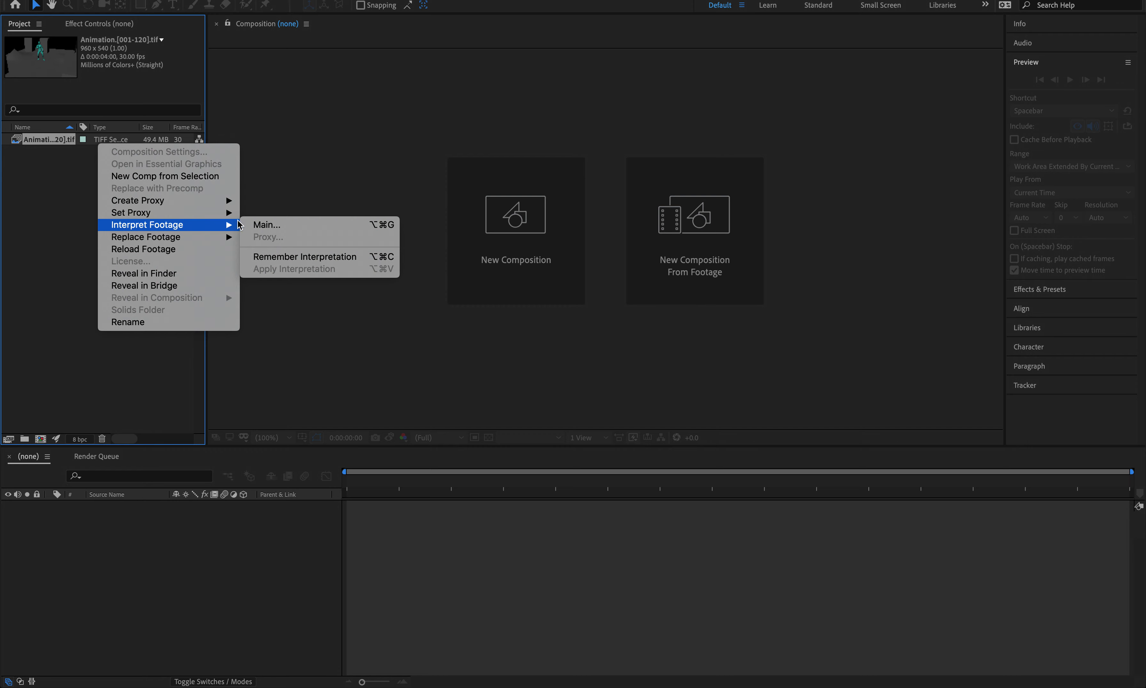
{"action": "left_click", "coordinate": [280, 226]}
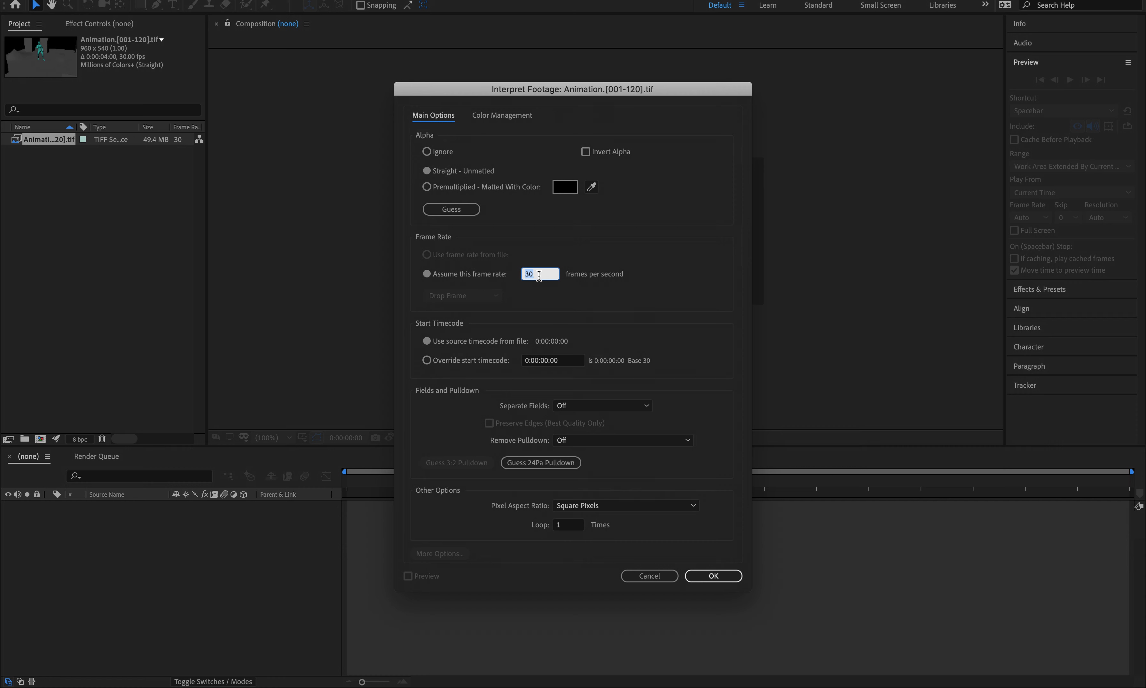
{"action": "type", "text": "24"}
{"action": "left_click", "coordinate": [702, 576]}
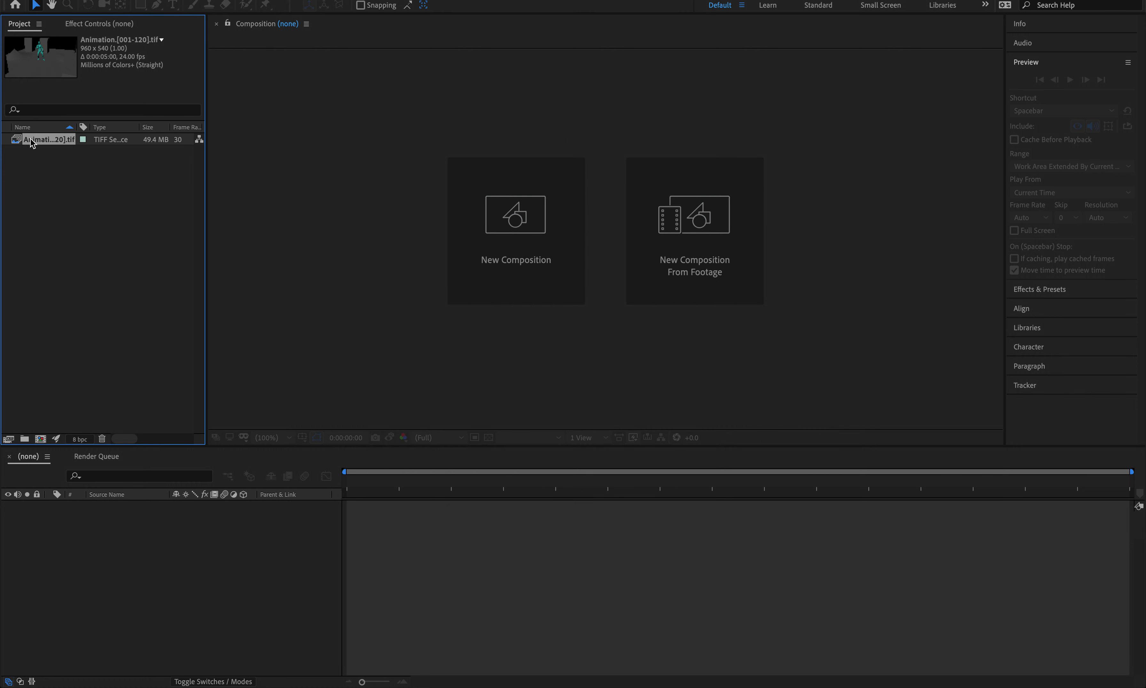
Drag the TIFF footage into a new Animation comp and scrub the playhead to 0:00:03:16.
{"action": "left_click_drag", "start_coordinate": [50, 142], "coordinate": [44, 439]}
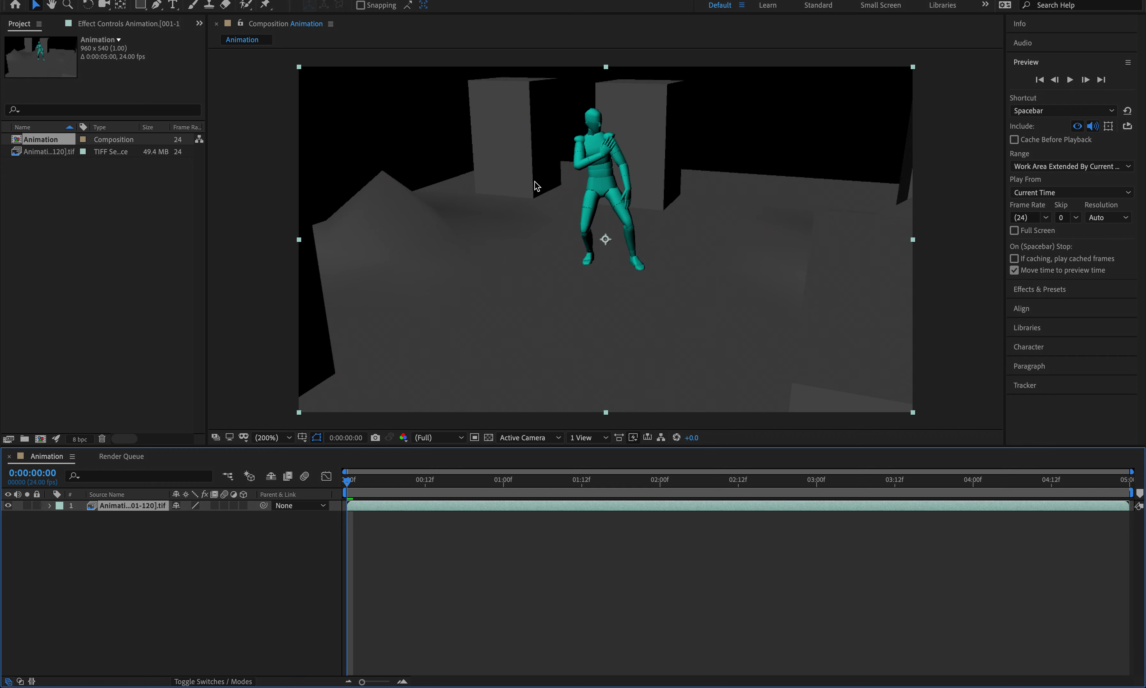
{"action": "left_click_drag", "start_coordinate": [350, 484], "coordinate": [281, 500]}
Add the Animation comp to the Render Queue, outputting QuickTime Animation.mov to the Desktop.
{"action": "left_click", "coordinate": [184, 0]}
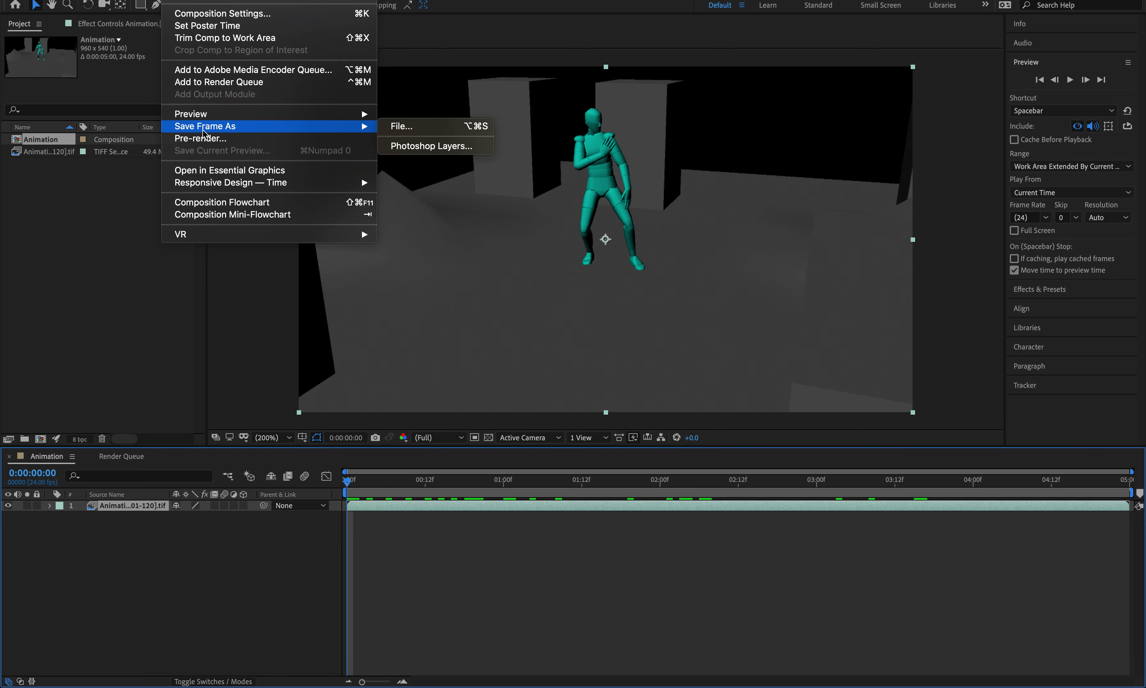
{"action": "left_click", "coordinate": [219, 84]}
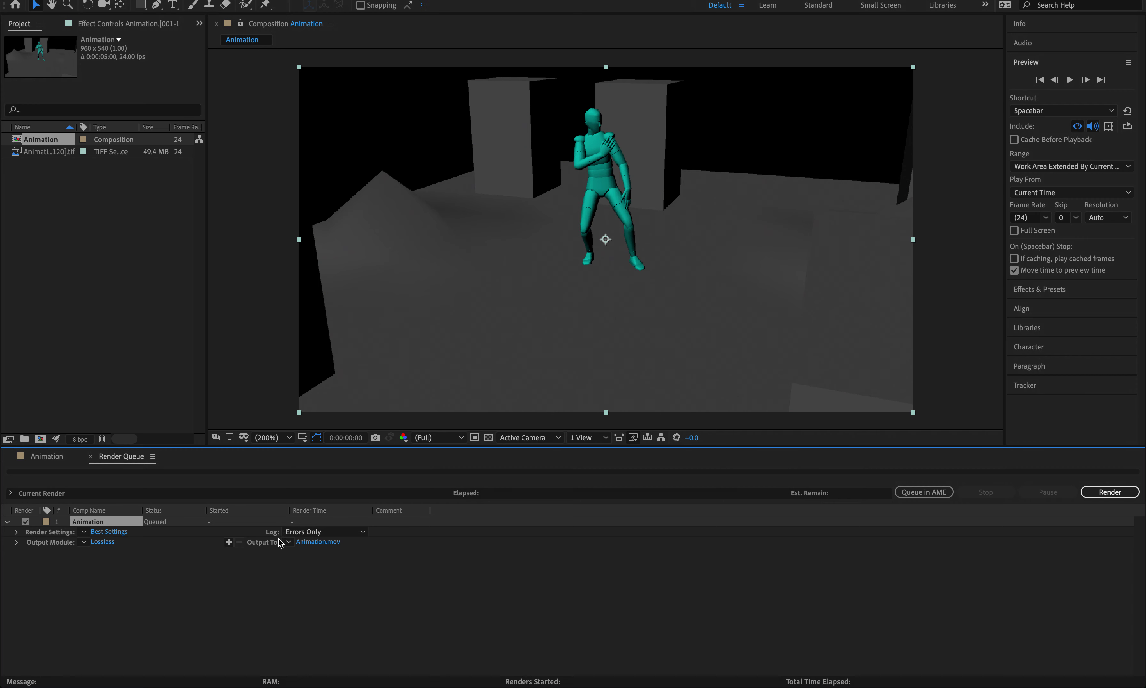
{"action": "left_click", "coordinate": [325, 543]}
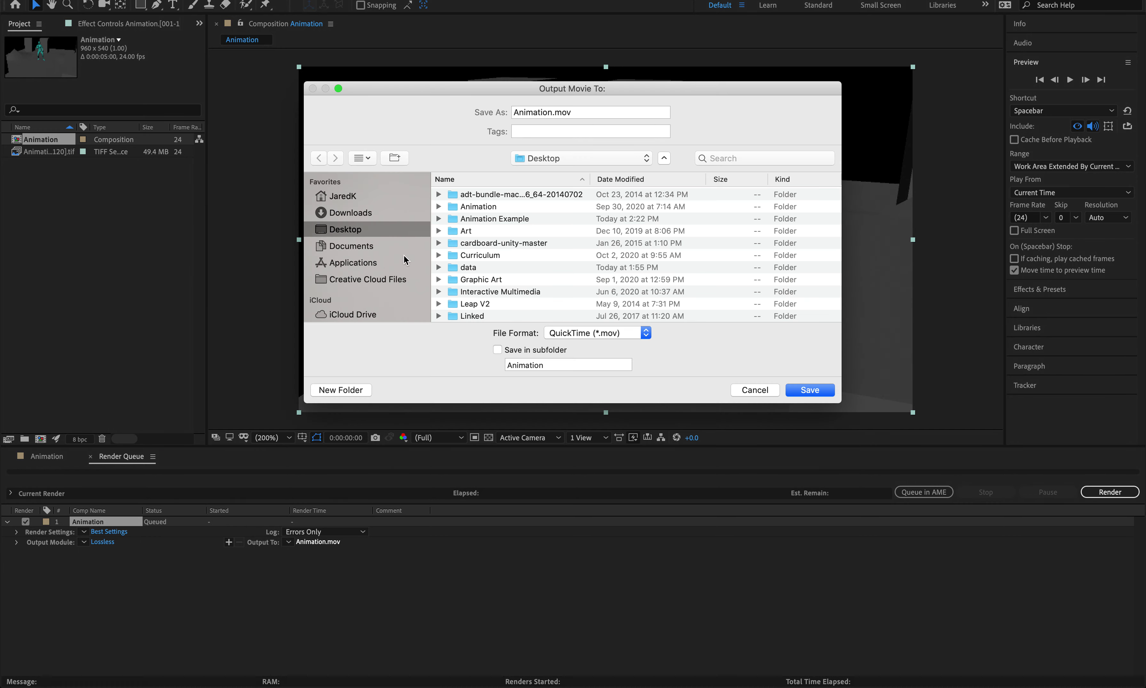
{"action": "left_click", "coordinate": [557, 332]}
{"action": "left_click", "coordinate": [558, 333]}
{"action": "scroll", "coordinate": [521, 289], "scroll_direction": "down", "scroll_amount": 2}
{"action": "scroll", "coordinate": [521, 289], "scroll_direction": "up", "scroll_amount": 2}
{"action": "left_click", "coordinate": [808, 389]}
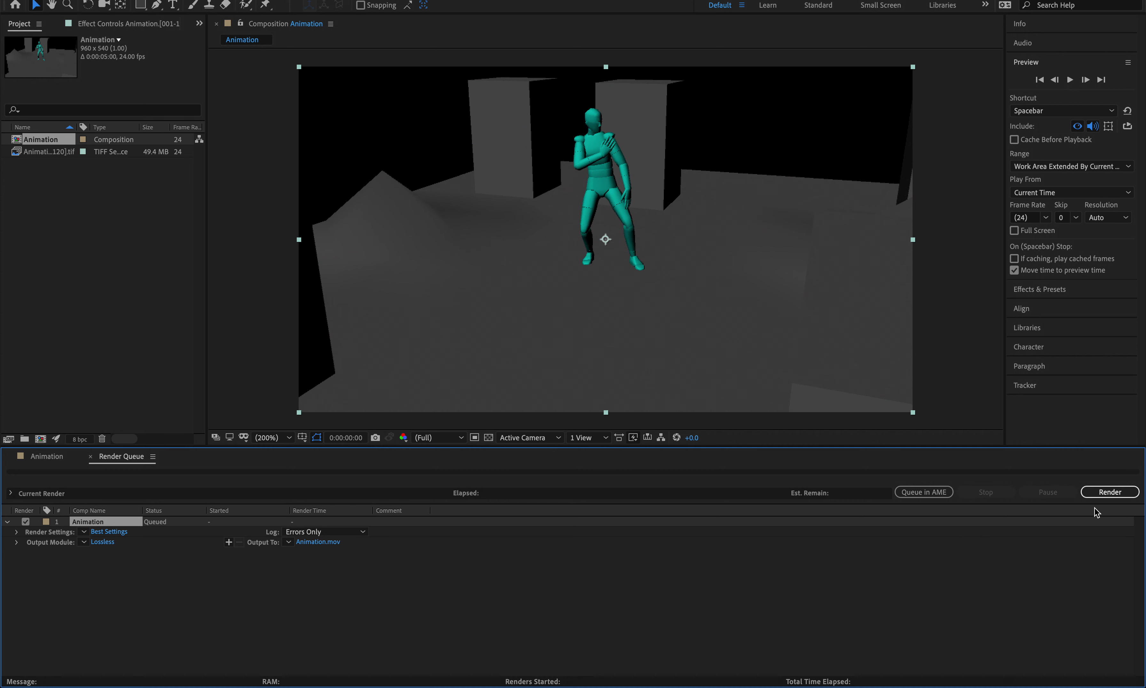
Render the queued Animation composition until its status reads Done.
{"action": "left_click", "coordinate": [1110, 493]}
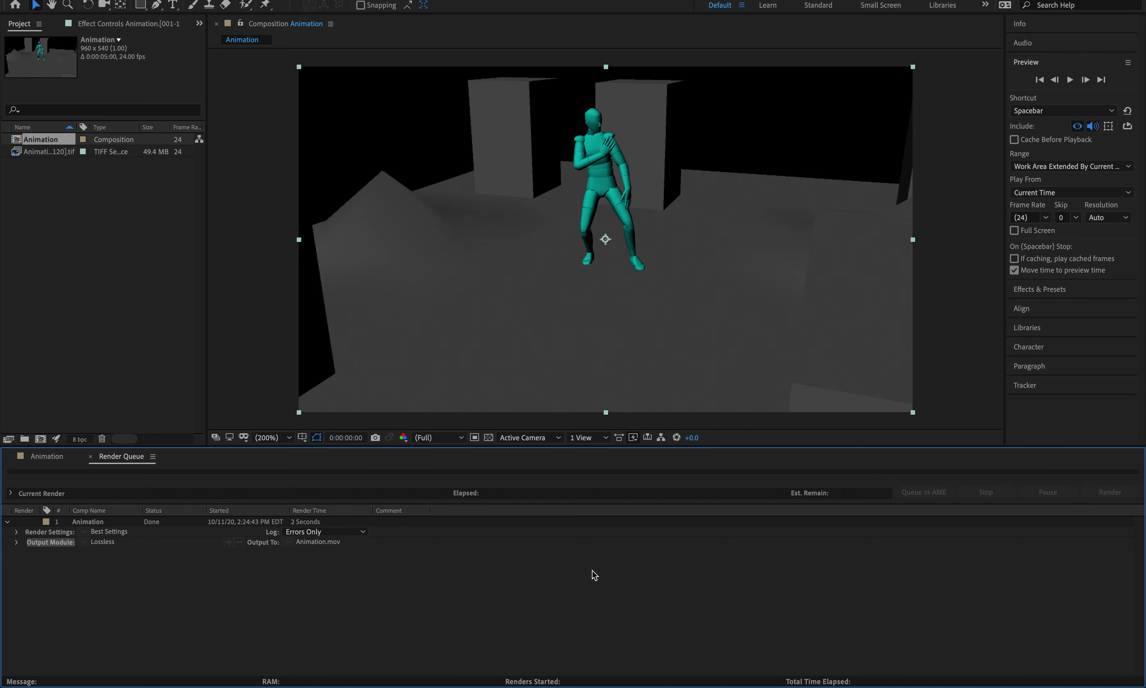
Minimize After Effects to reveal Animation.mov on the desktop.
{"action": "left_click", "coordinate": [22, 2]}
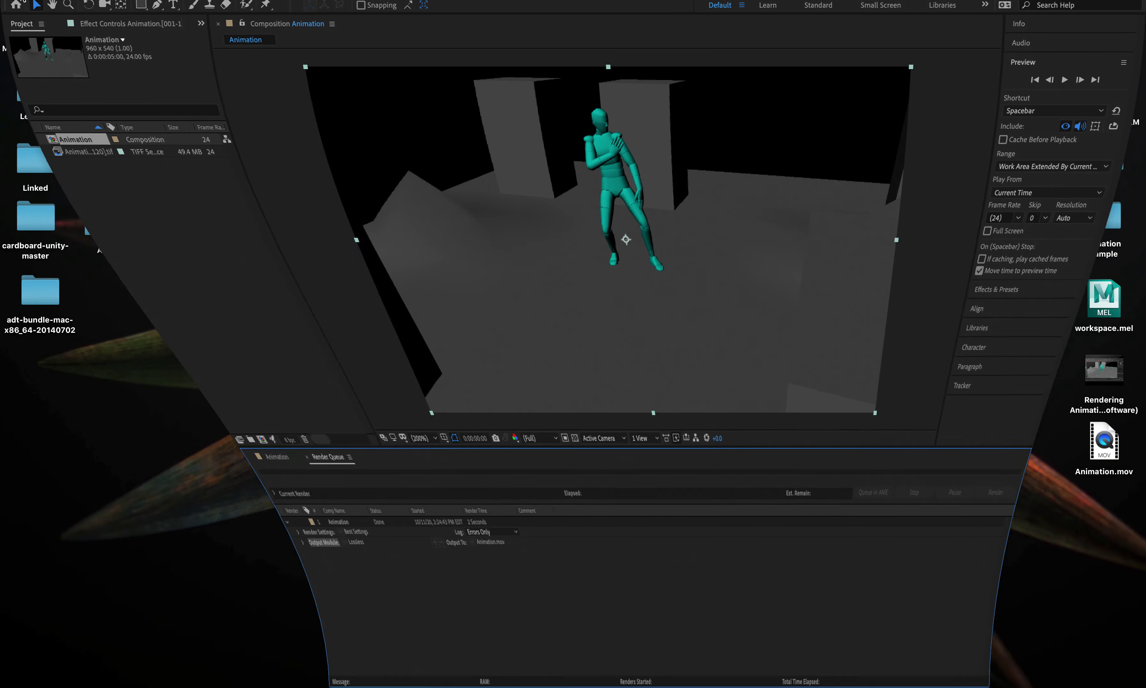